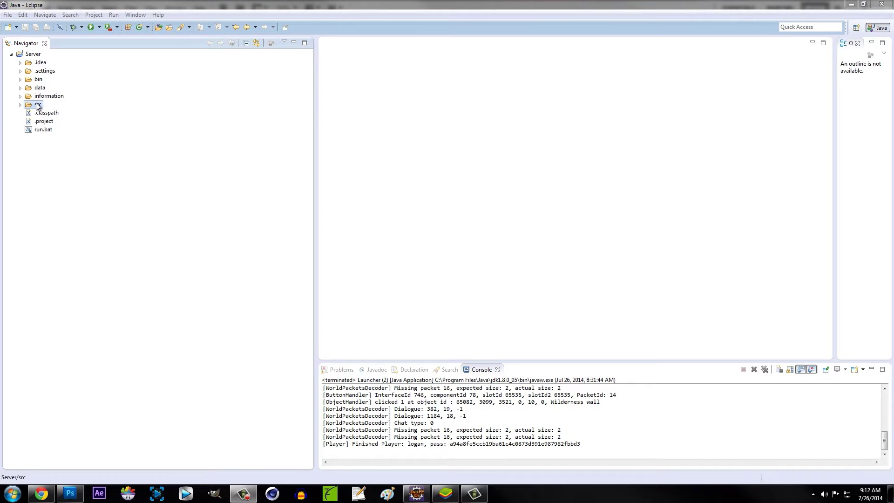
Expand the Server project's src folder down to the com/rs package in the Navigator
left_click_drag(166, 5, 114, 0)
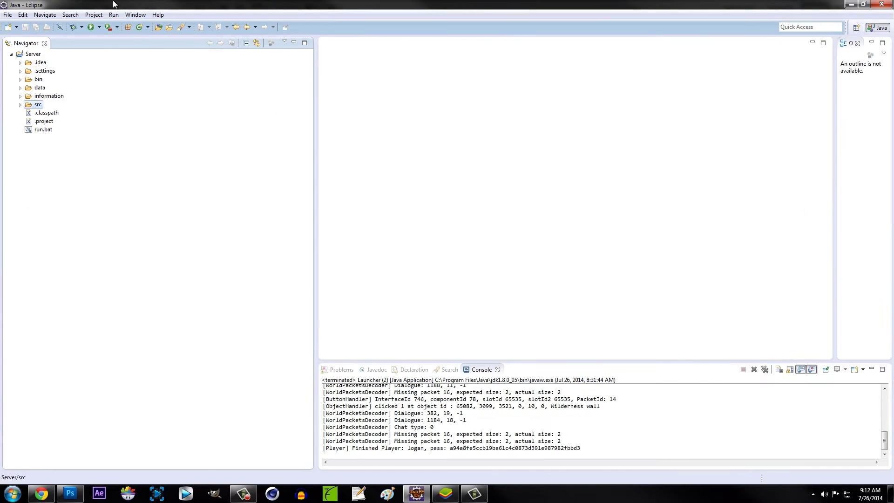
double_click(38, 104)
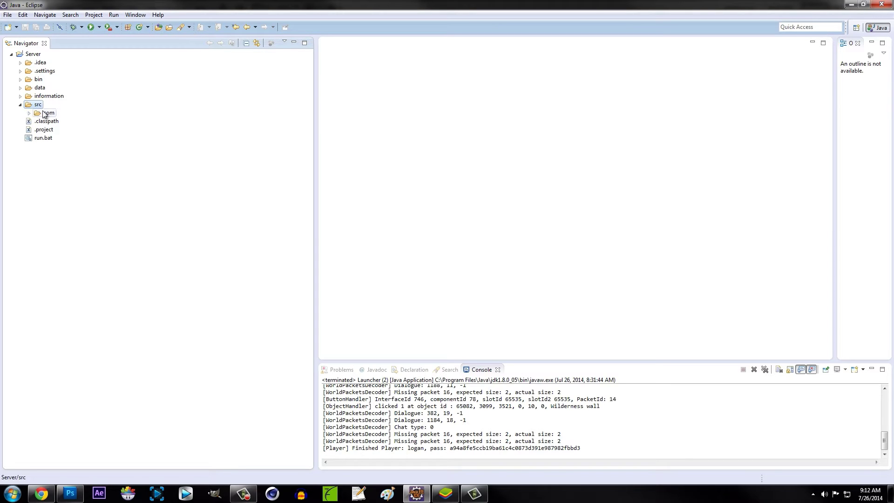
double_click(54, 122)
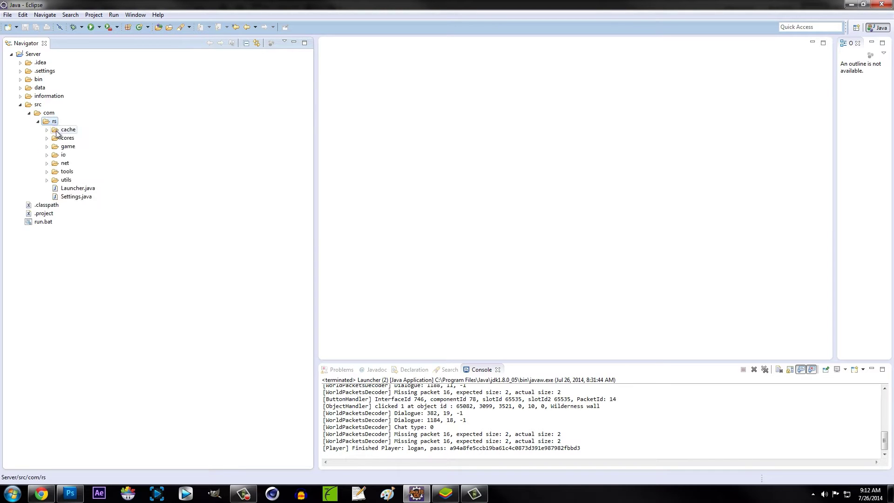
Open Settings.java and search it for START_CONTROLER to find its declaration
double_click(76, 197)
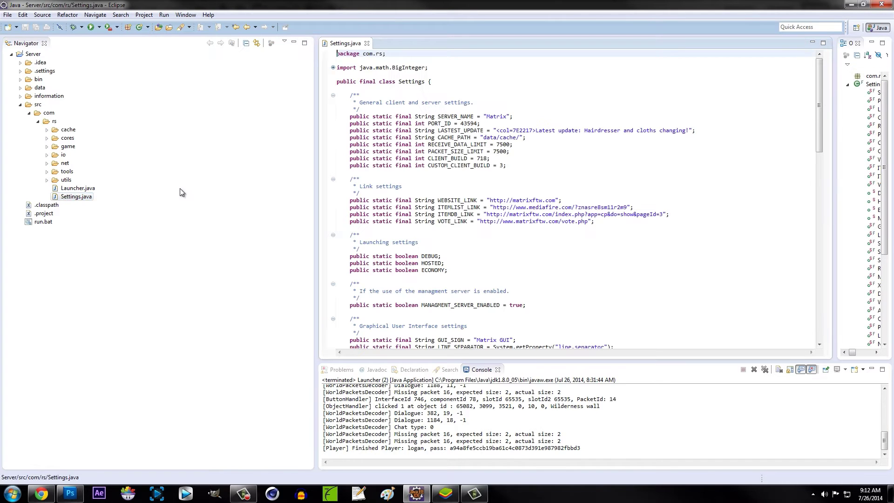
key("ctrl+f")
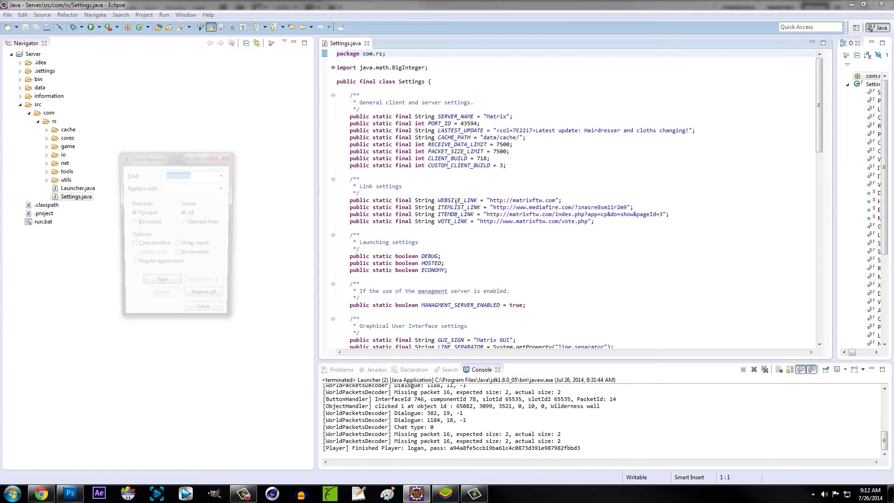
type("public static")
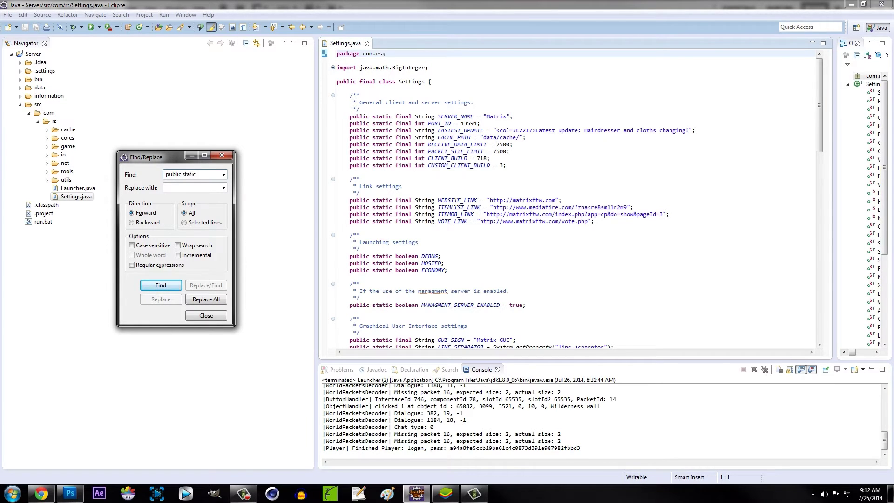
type("nal ")
type("ring ")
type("S")
type("TAE")
key("BackSpace")
type("RT")
type("_CONTROLER")
key("Return")
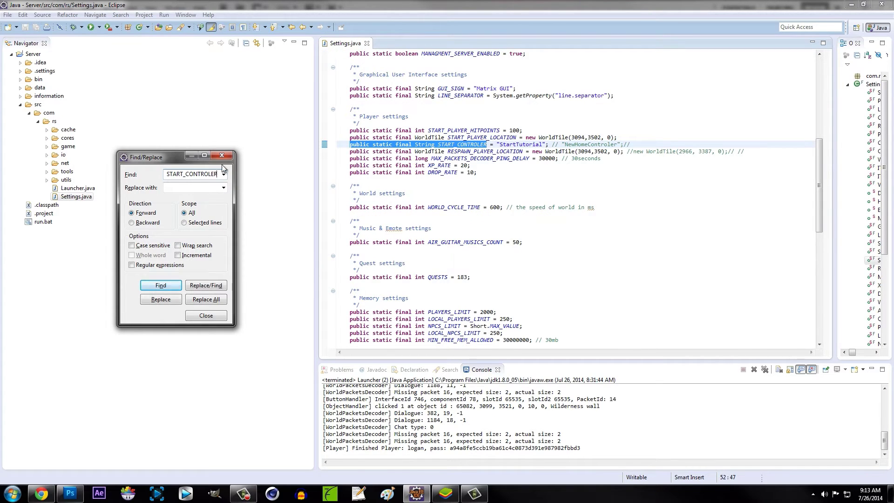
Delete 'StartTutorial' so START_CONTROLER is an empty string
left_click(226, 156)
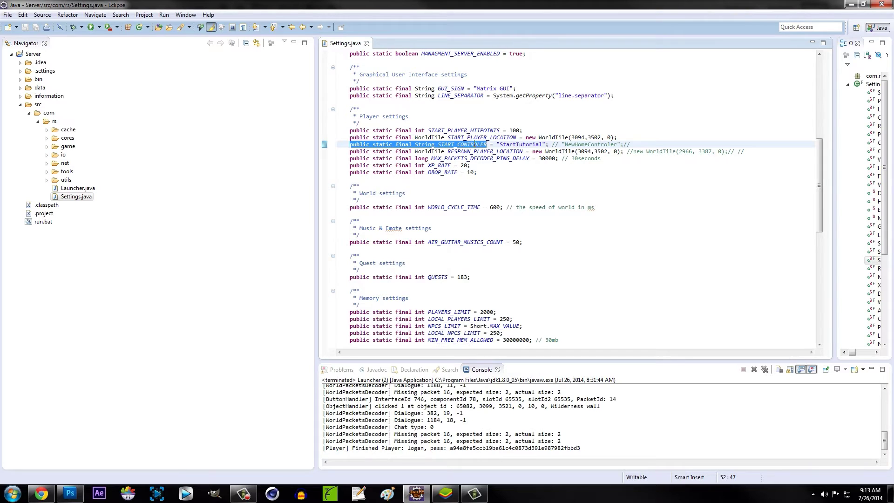
left_click(543, 145)
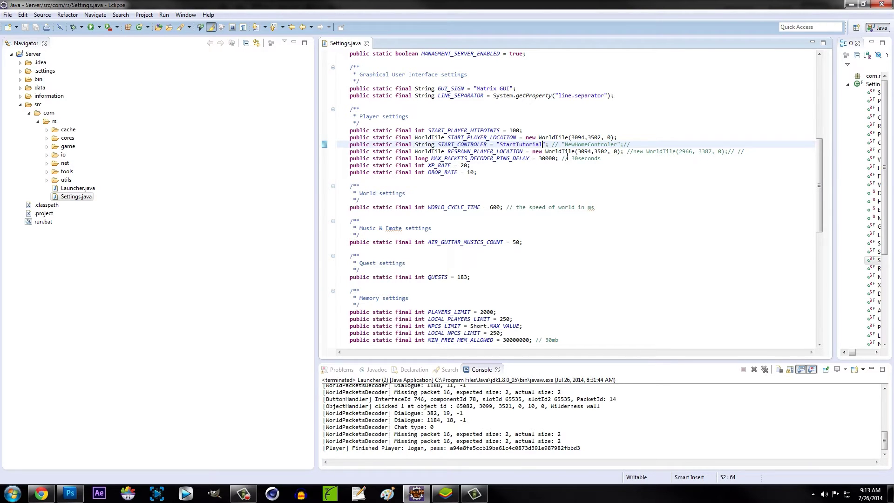
key("BackSpace")
key("BackSpace")
key("BackSpace")
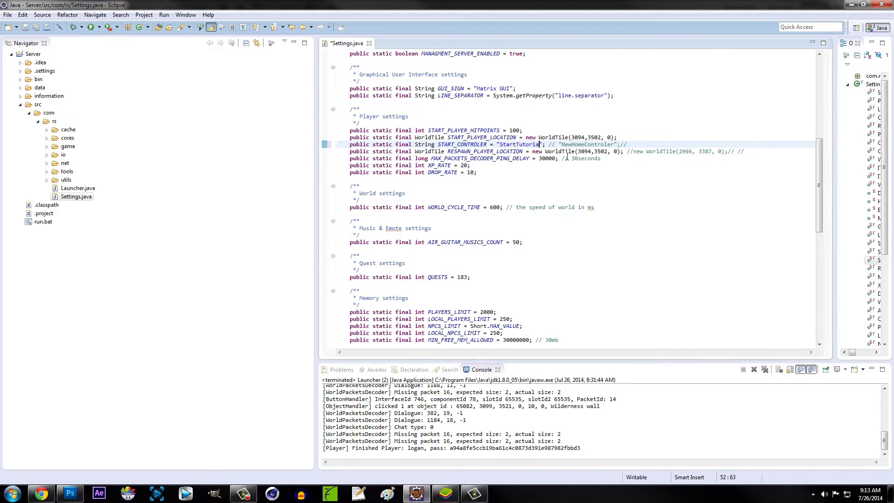
key("BackSpace")
key("BackSpace")
key("BackSpace")
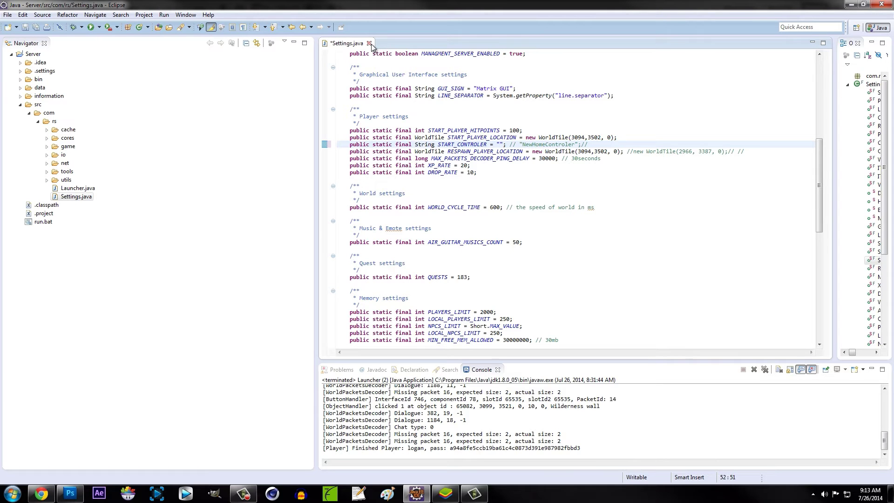
Close Settings.java, saving the changes
left_click(371, 43)
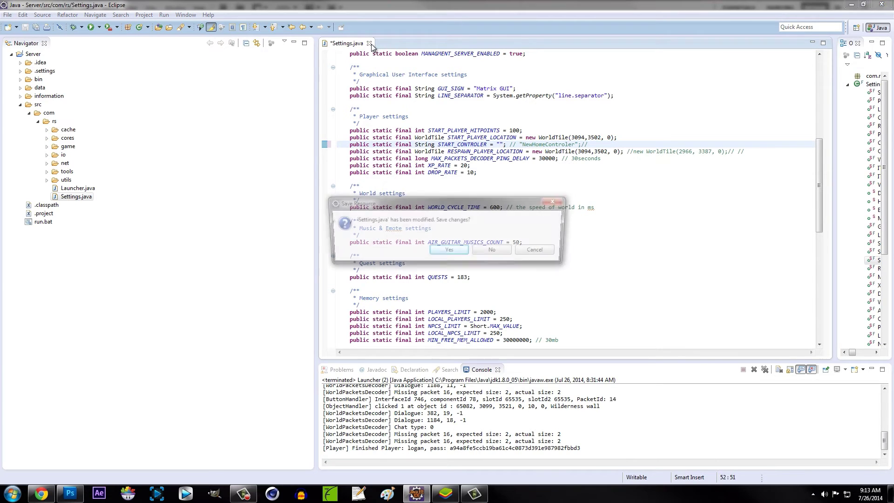
left_click(447, 253)
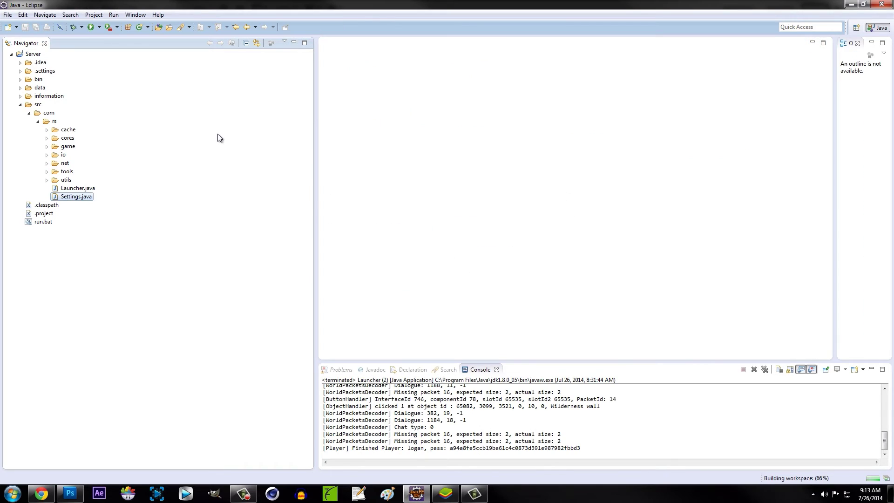
left_click(33, 53)
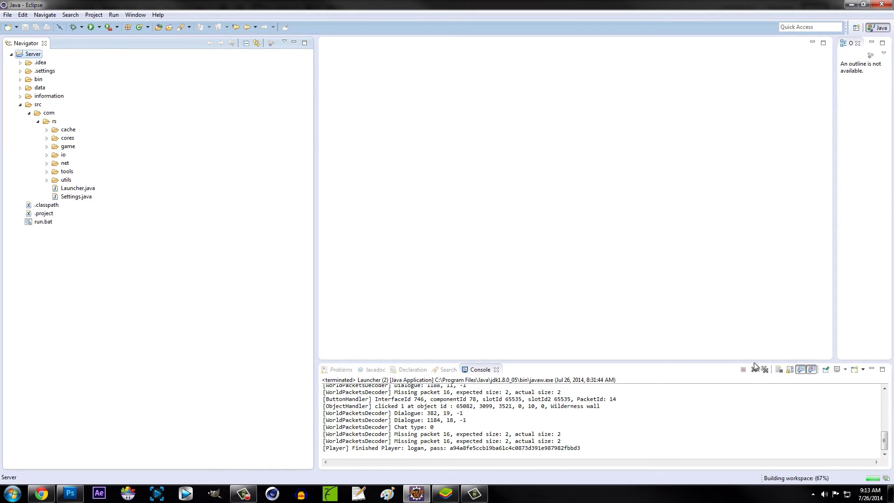
Run the Server project's Launcher from the toolbar to relaunch the server
left_click(92, 27)
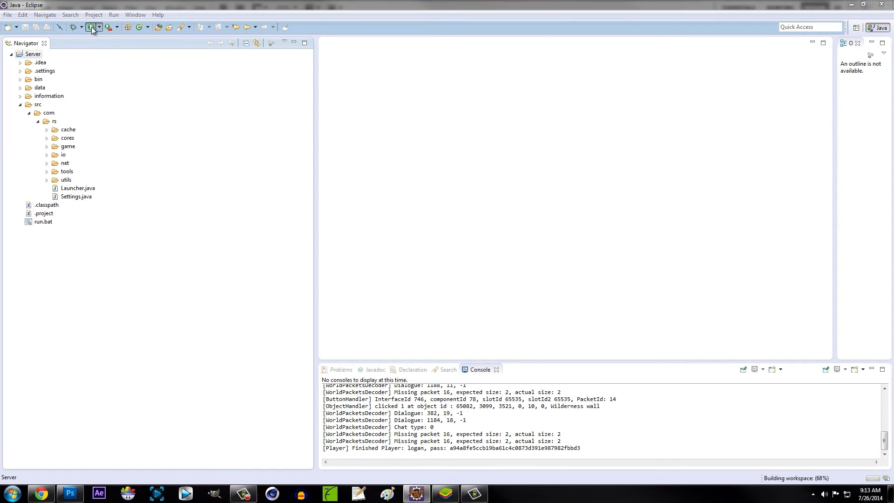